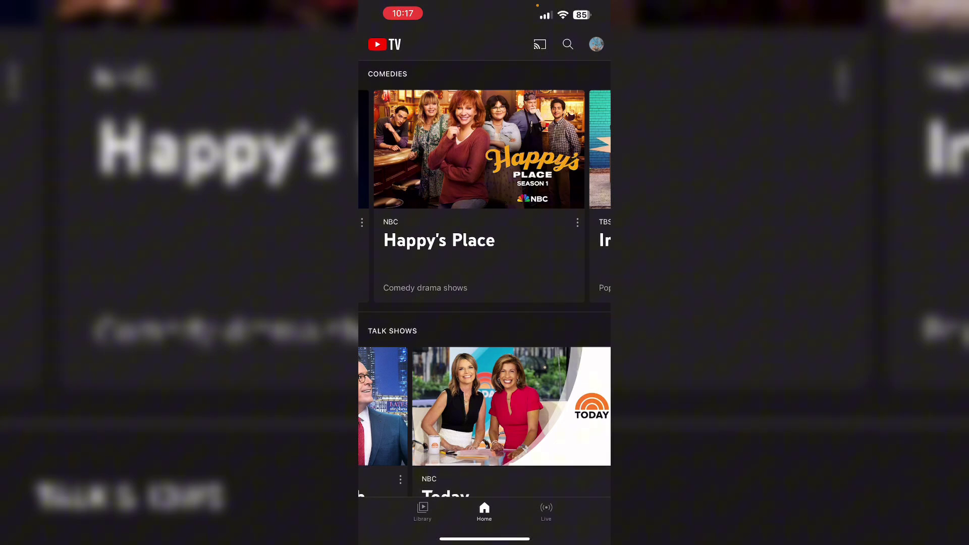
Open the YouTube TV account menu from the profile avatar to check settings and location
left_click(597, 44)
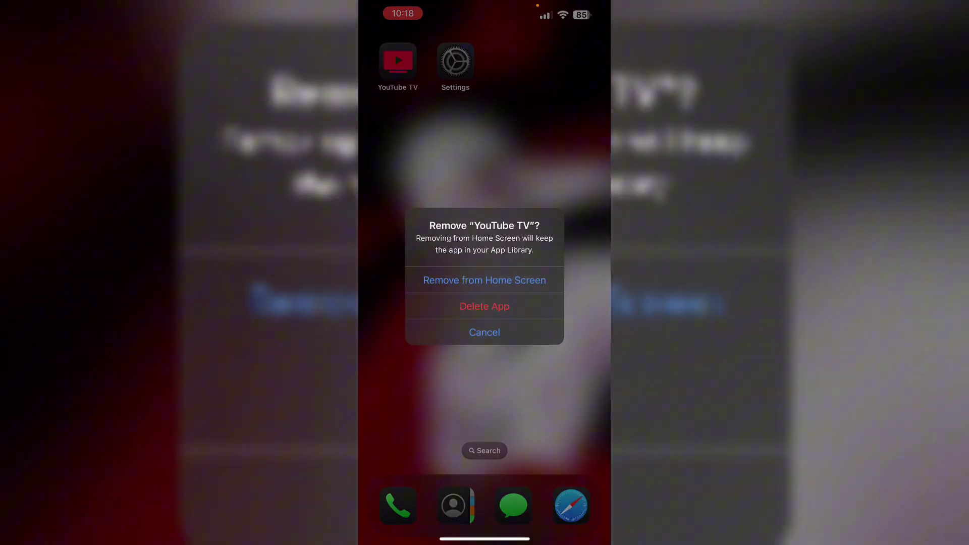
left_click(485, 332)
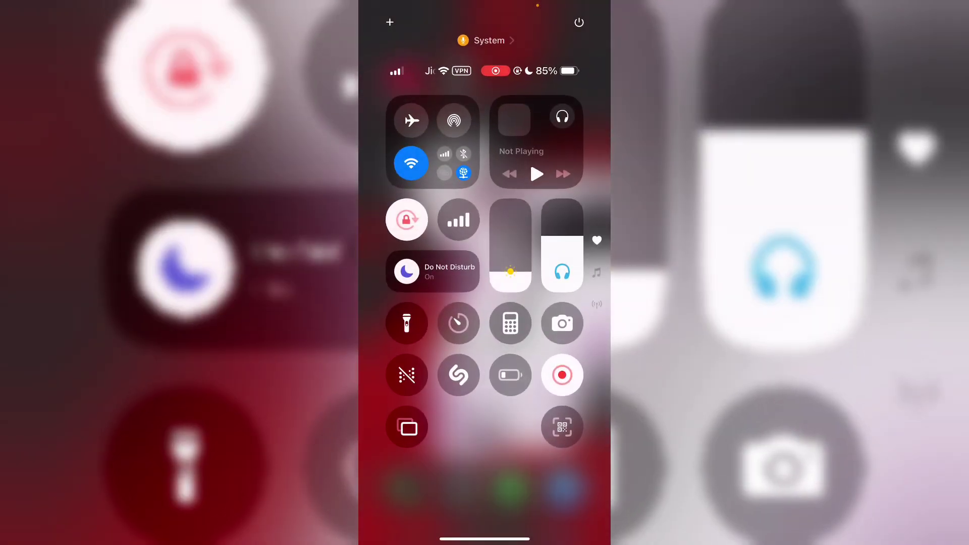
Turn on Cellular Data in Control Center alongside the existing Wi-Fi connection
left_click(459, 221)
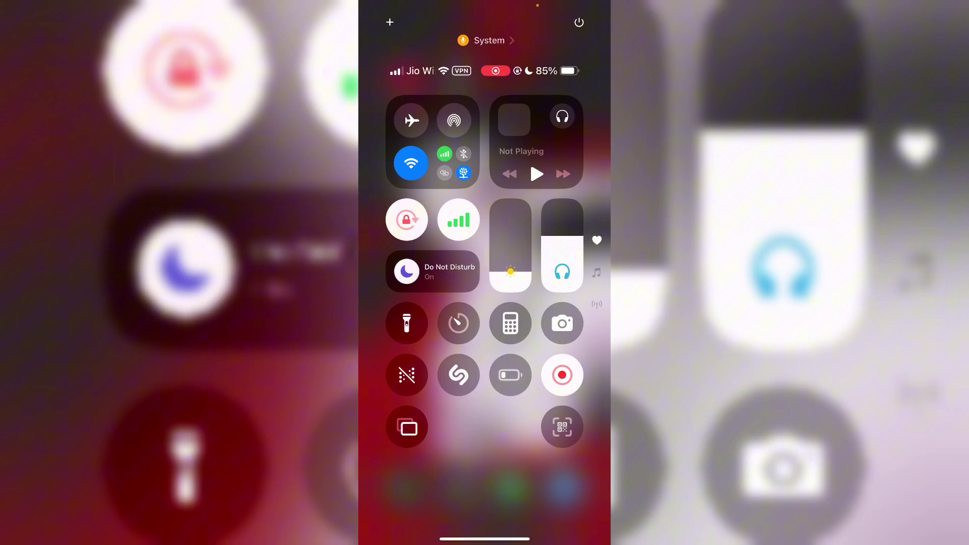